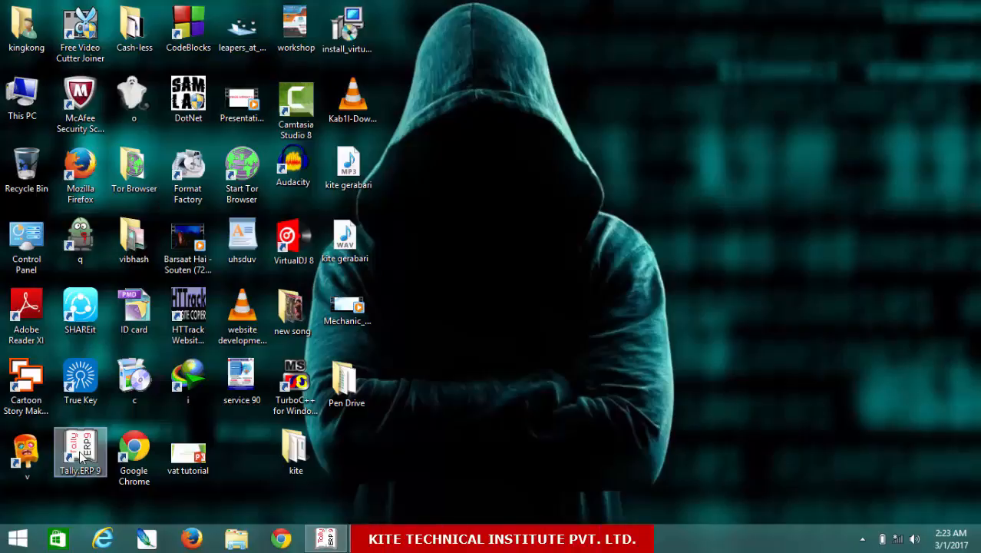
Bring Tally back up and enter Educational Mode, loading KITE Vat Payable Ltd. for 2016-17.
left_click(327, 542)
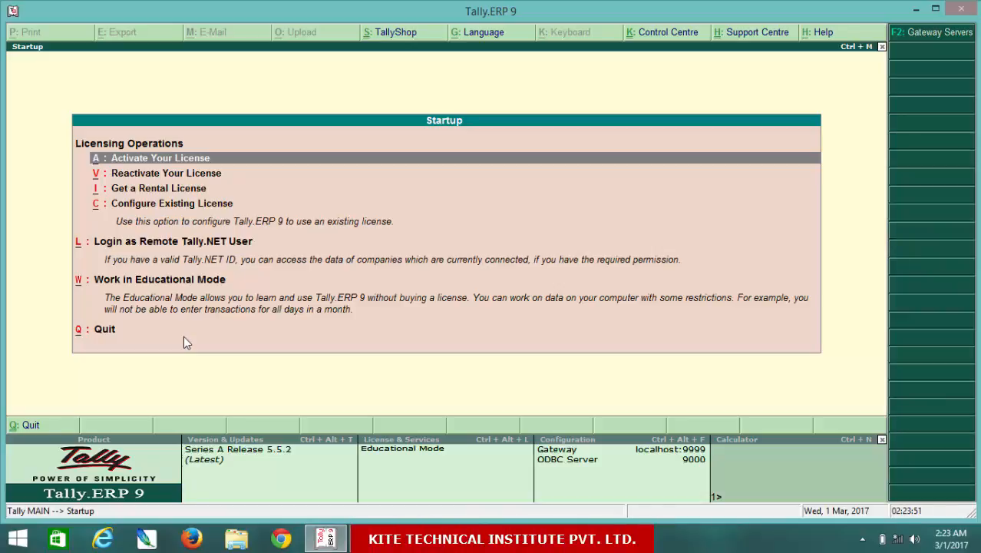
key("Down")
key("Down")
key("Down")
key("Down")
key("Down")
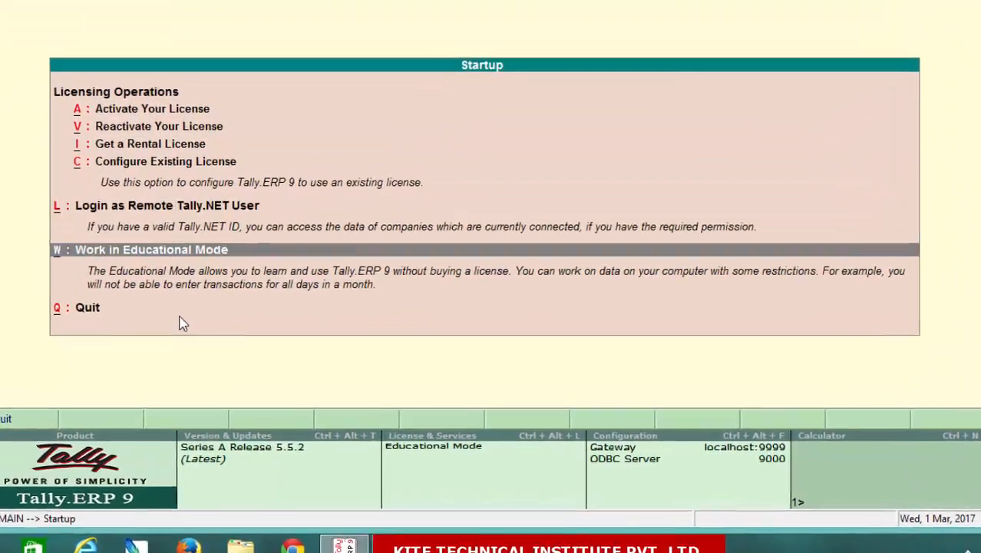
key("Return")
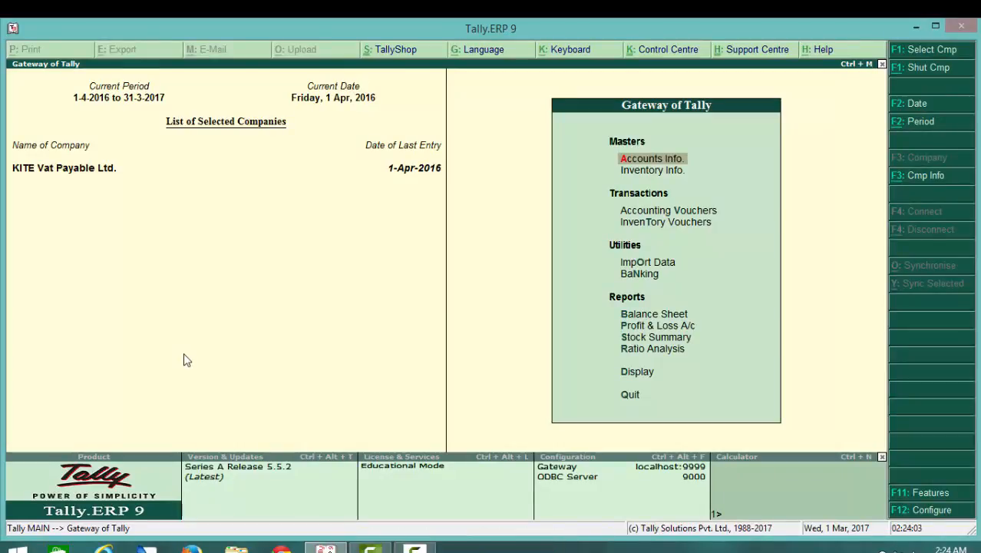
Open Company Info. with Alt+F3 and choose Create Company.
key("alt+F3")
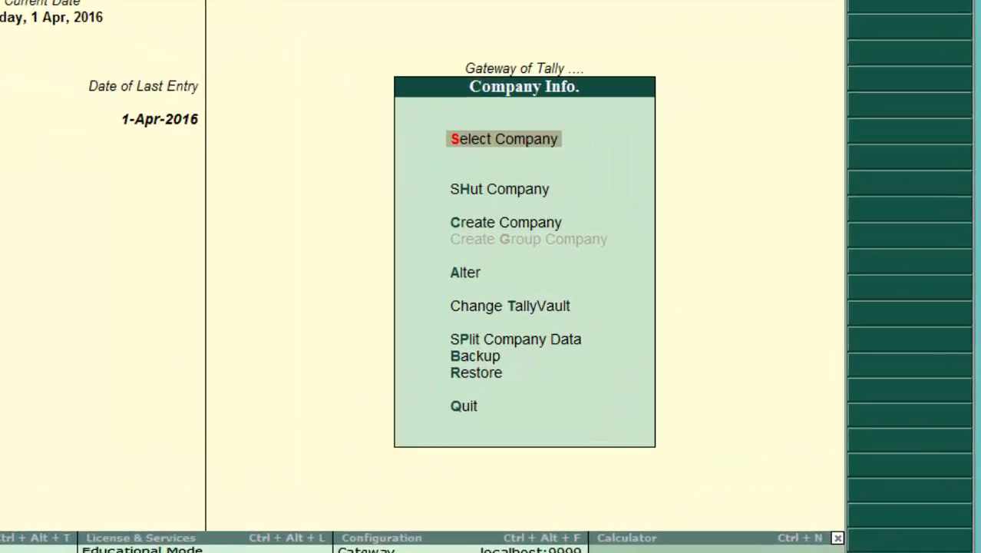
key("Down")
key("Down")
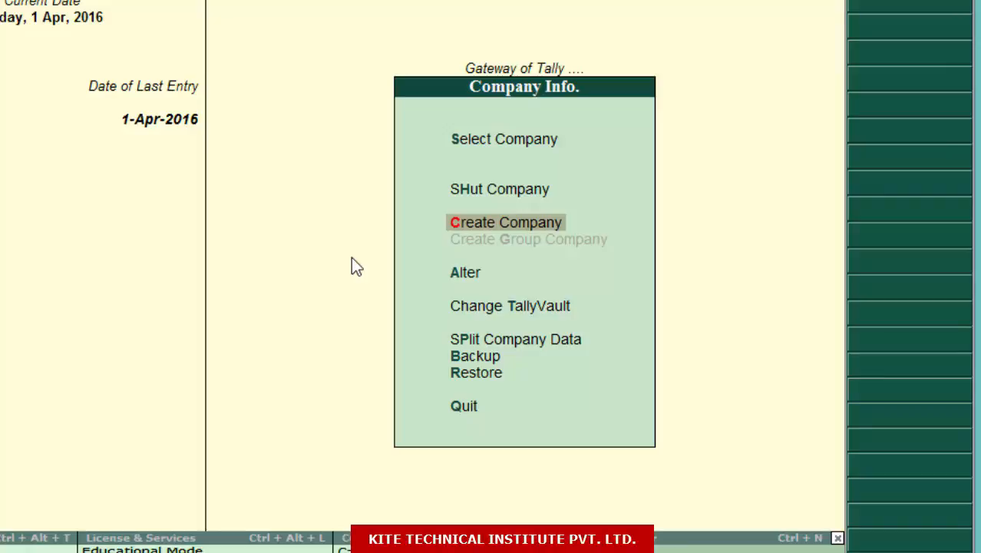
key("Return")
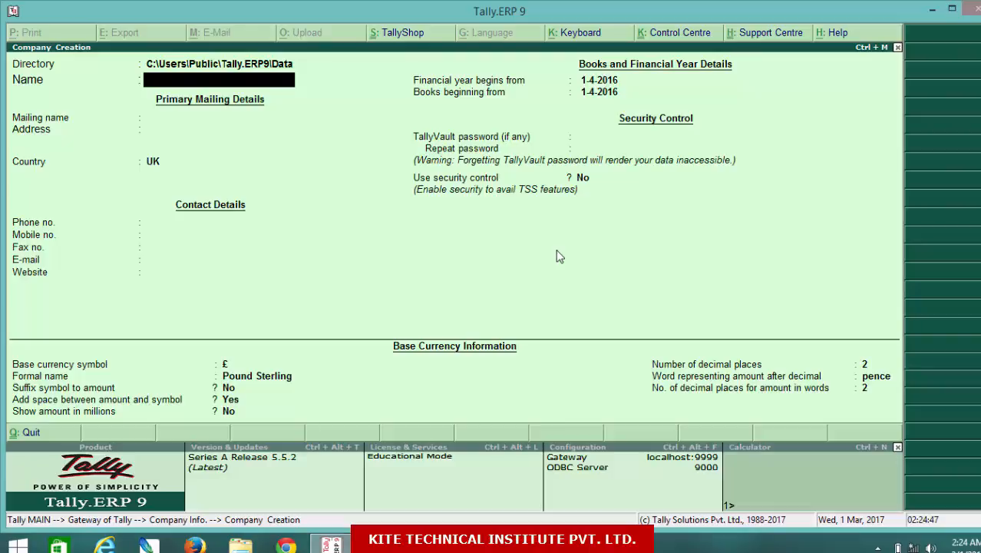
Enter KITE TECHNICAL INSTITUTE PVT. LTD as the new company's name.
type("KITE TEC")
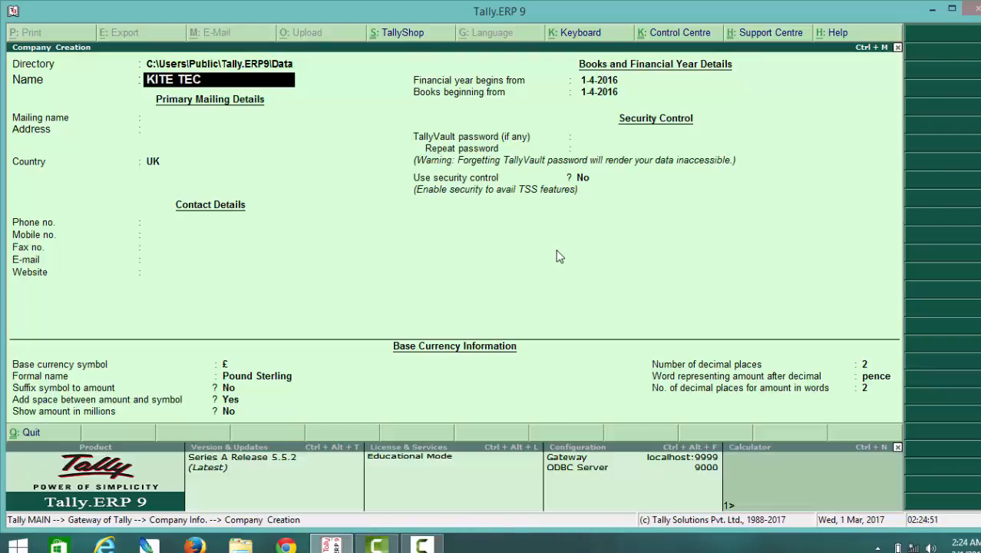
type("HNICAL ")
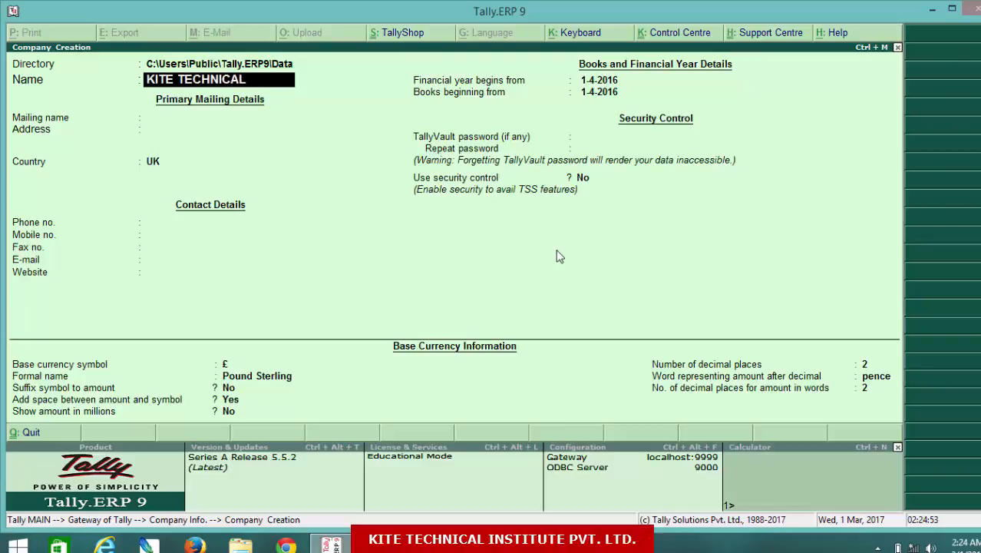
type("INSTITUTE PV")
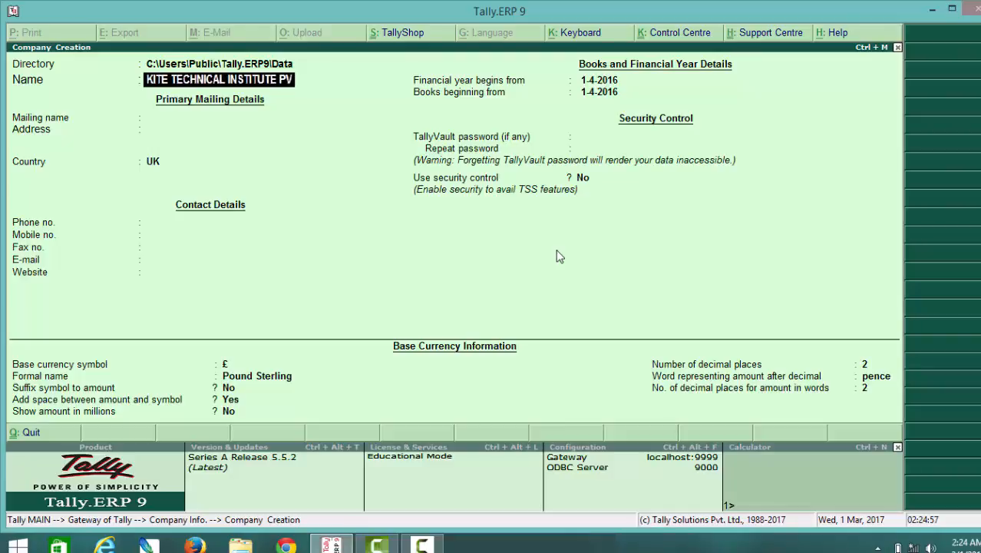
type("T. LTD")
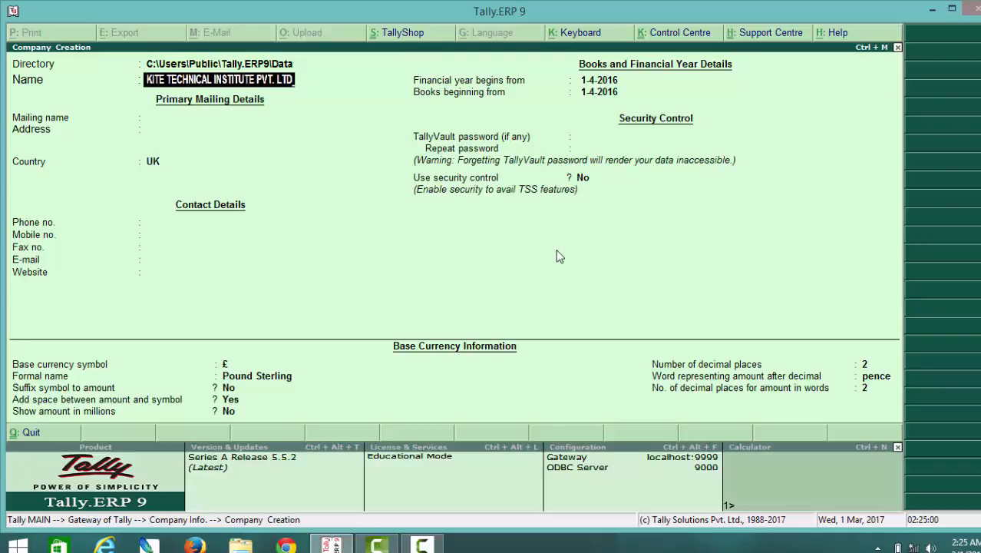
key("Return")
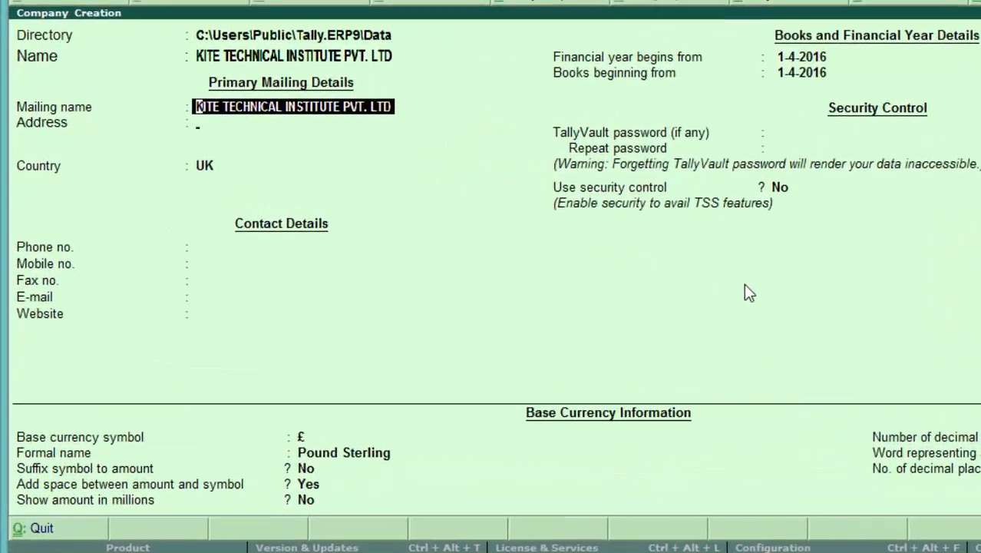
Keep the mailing name and enter address NEW DELHI, country INDIA, state Delhi, plus the pincode.
key("Return")
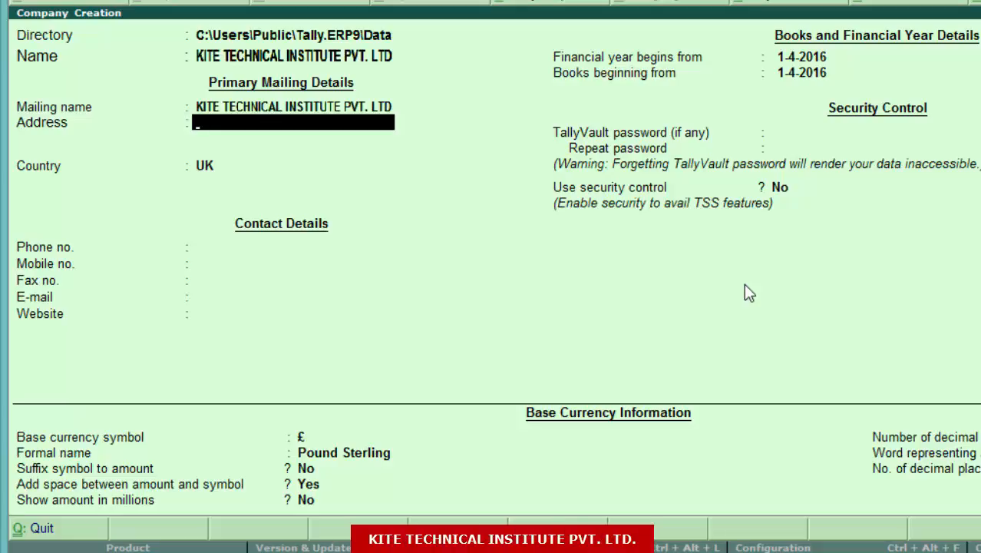
type("NEW DELHI")
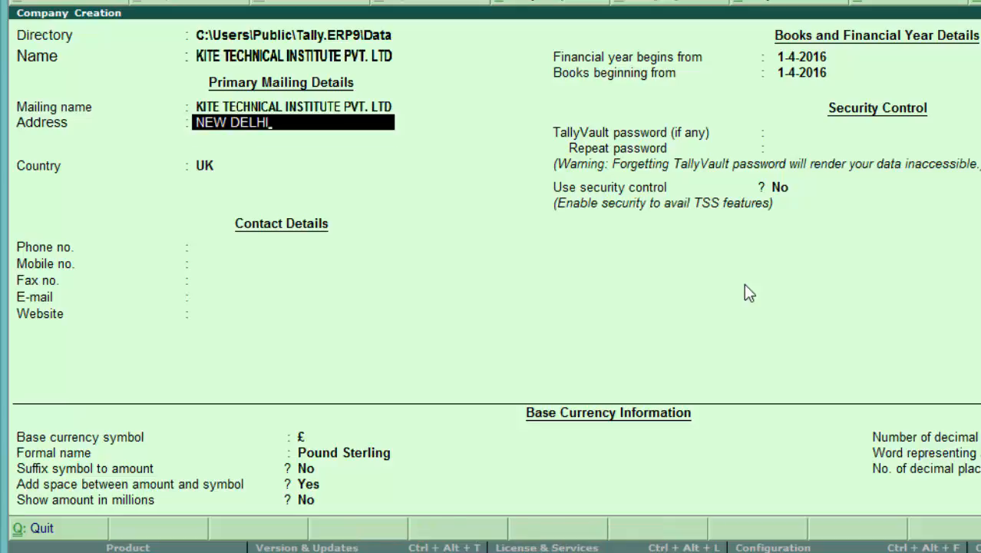
key("Return")
key("Return")
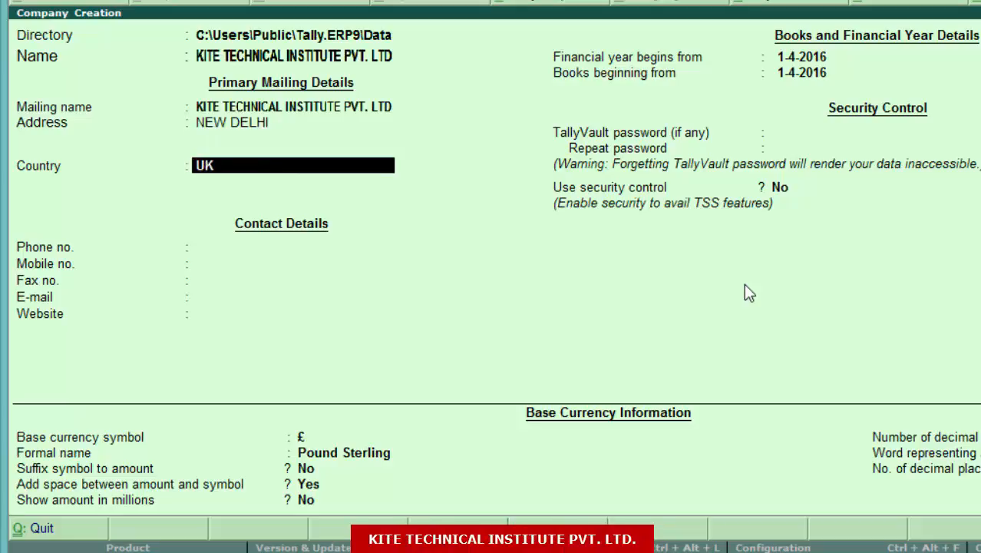
type("INDIA")
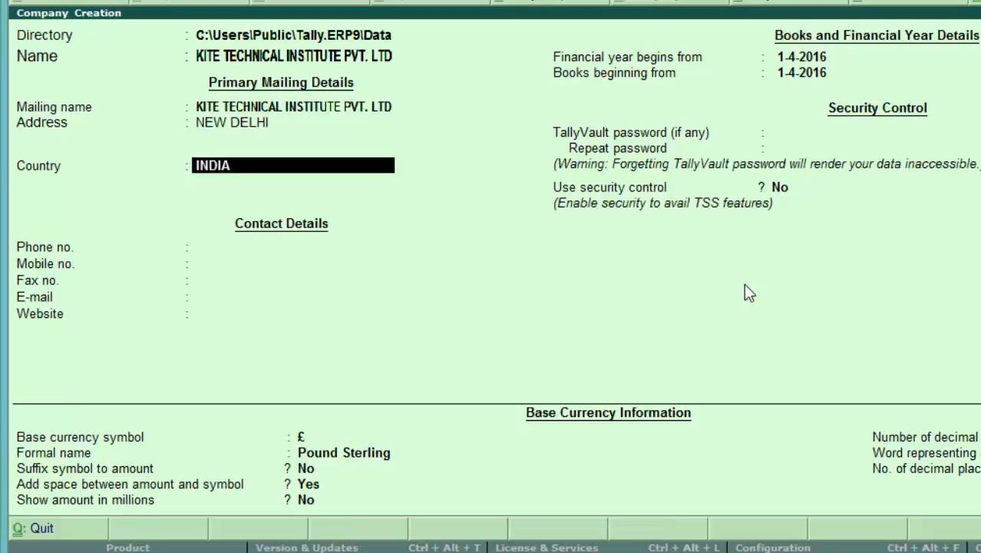
key("Return")
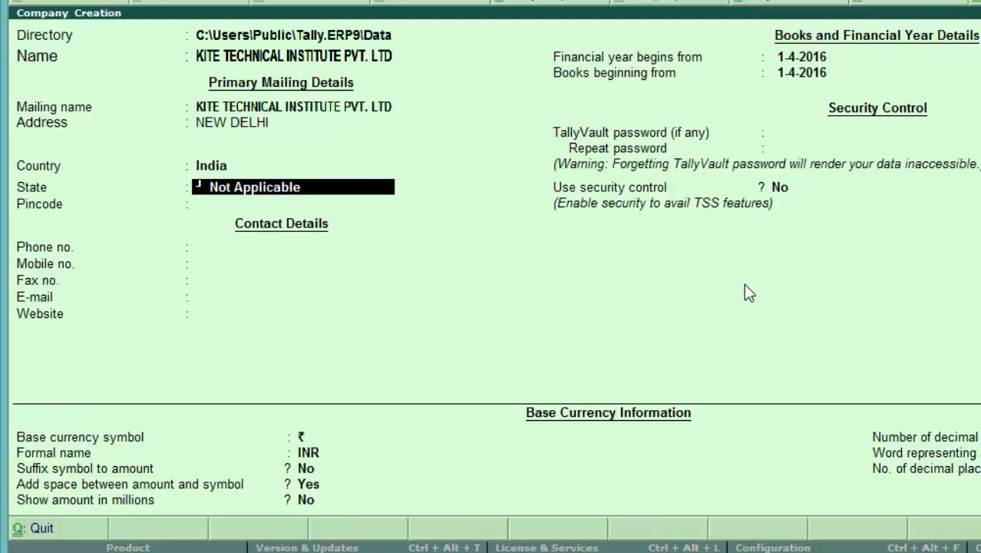
type("D")
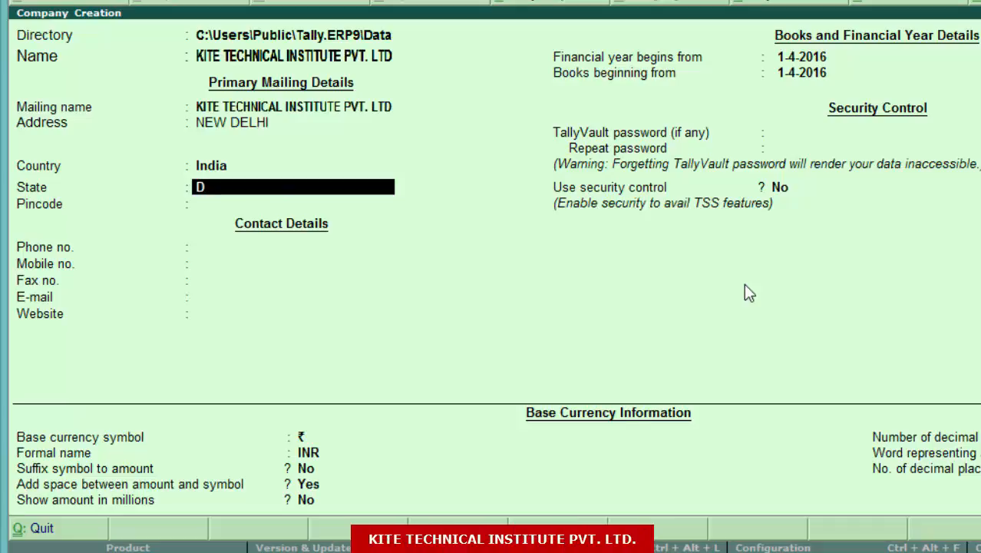
key("Return")
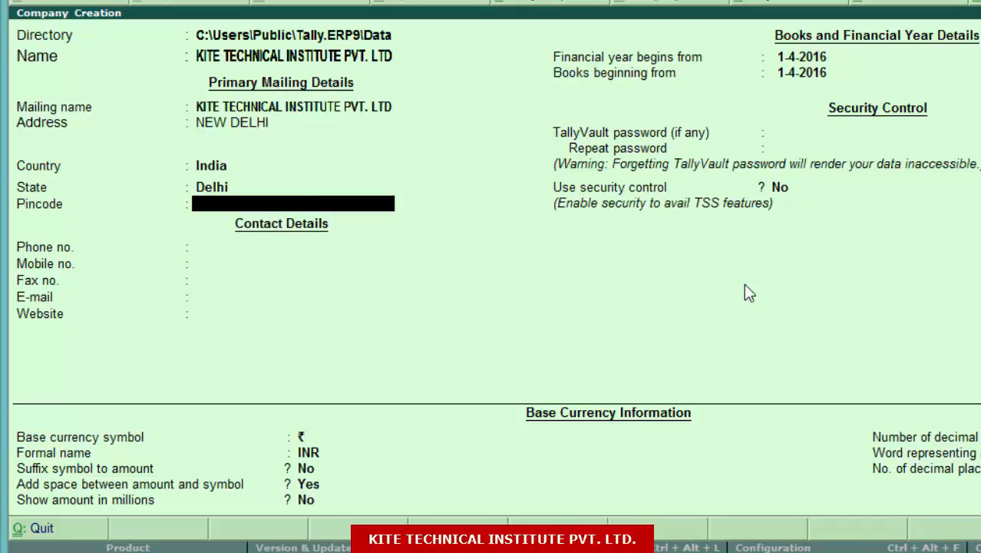
type("11")
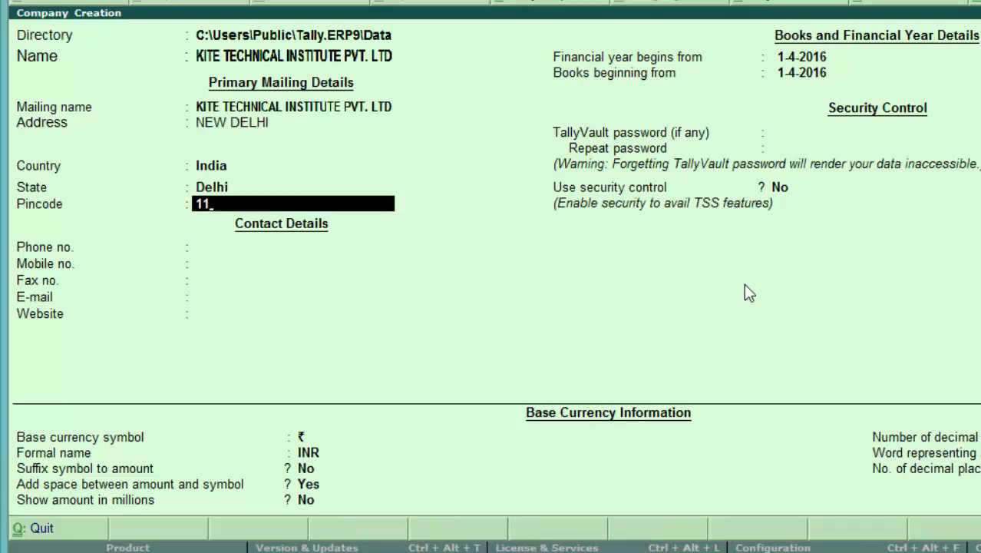
type("0058")
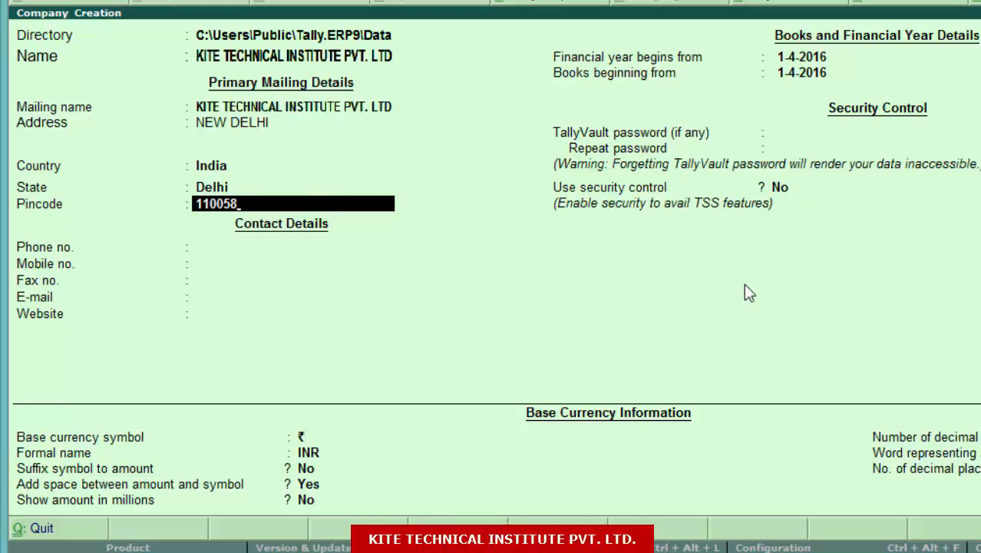
key("Return")
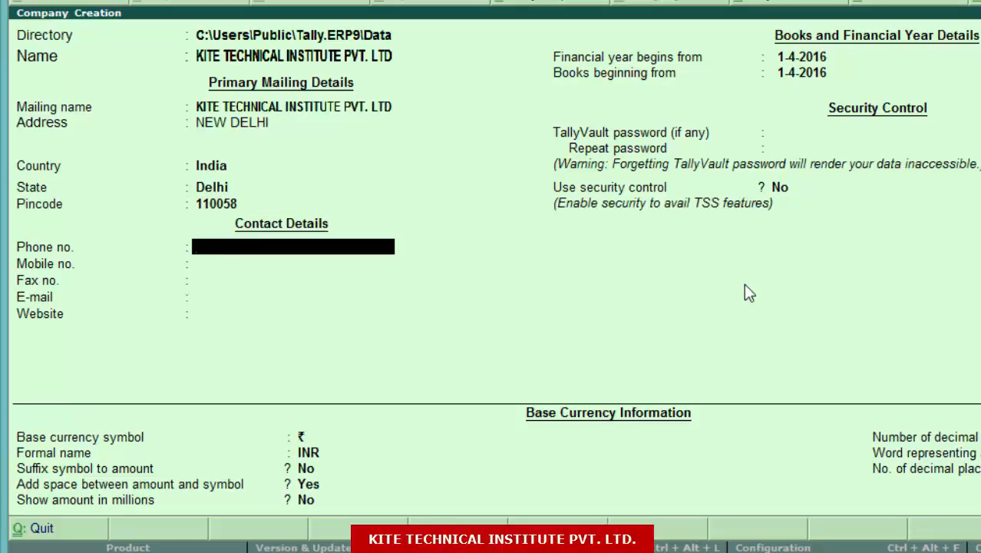
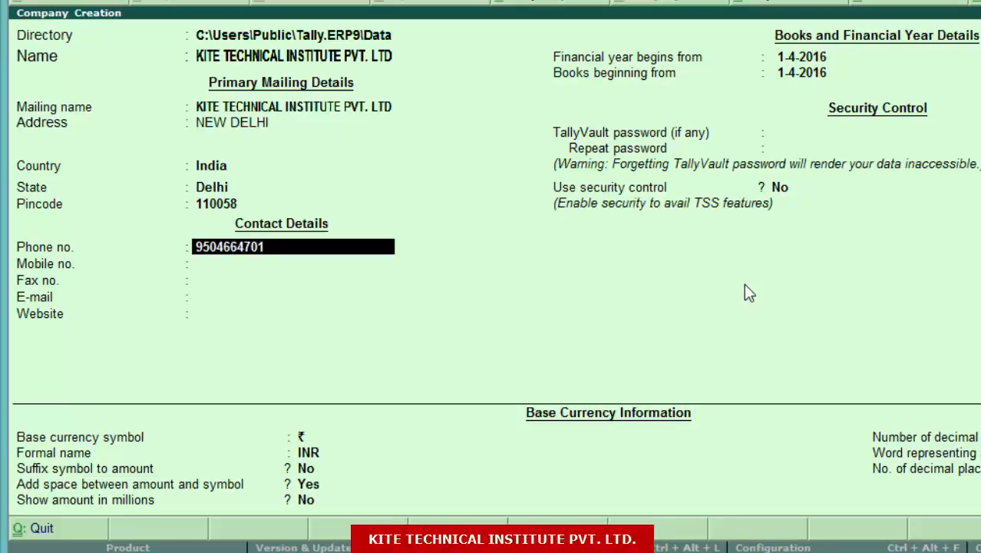
Enter the company's phone number and e-mail address, leave mobile and fax blank, and set website KITEINST.COM.
key("Return")
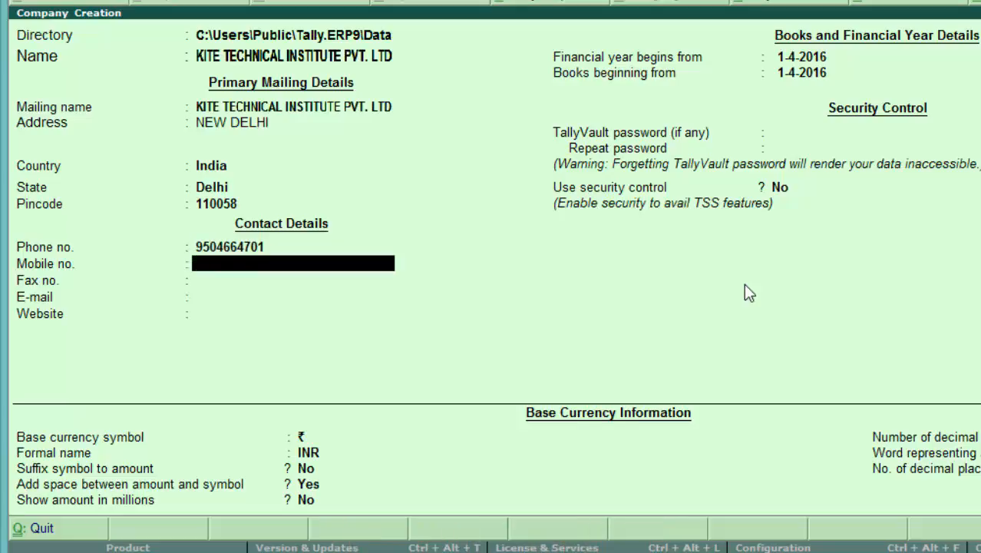
key("Return")
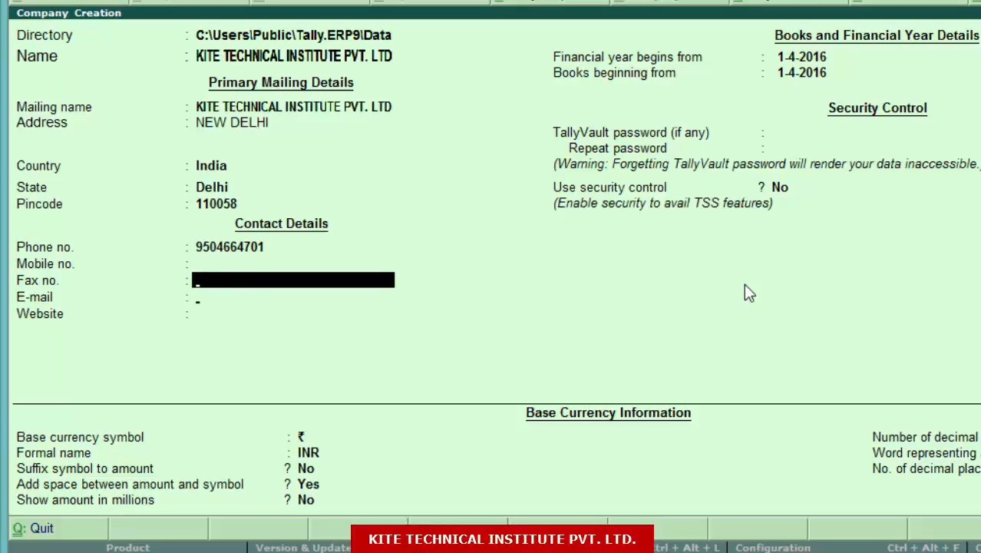
key("Return")
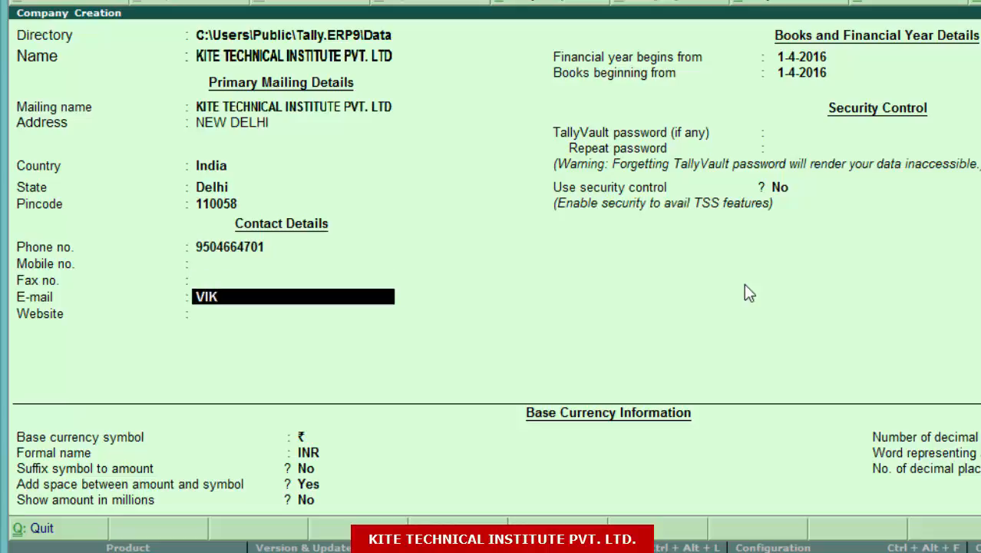
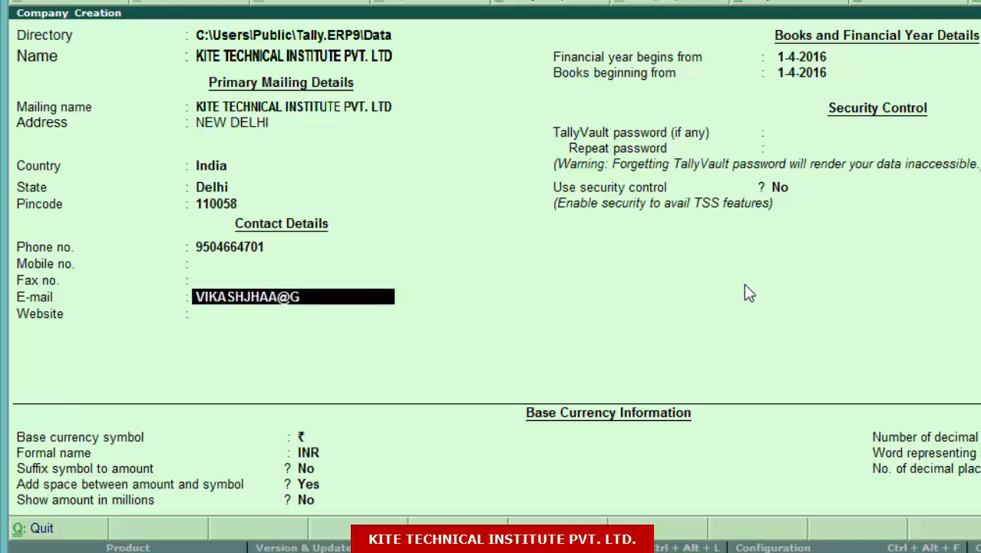
key("Return")
type("KIT")
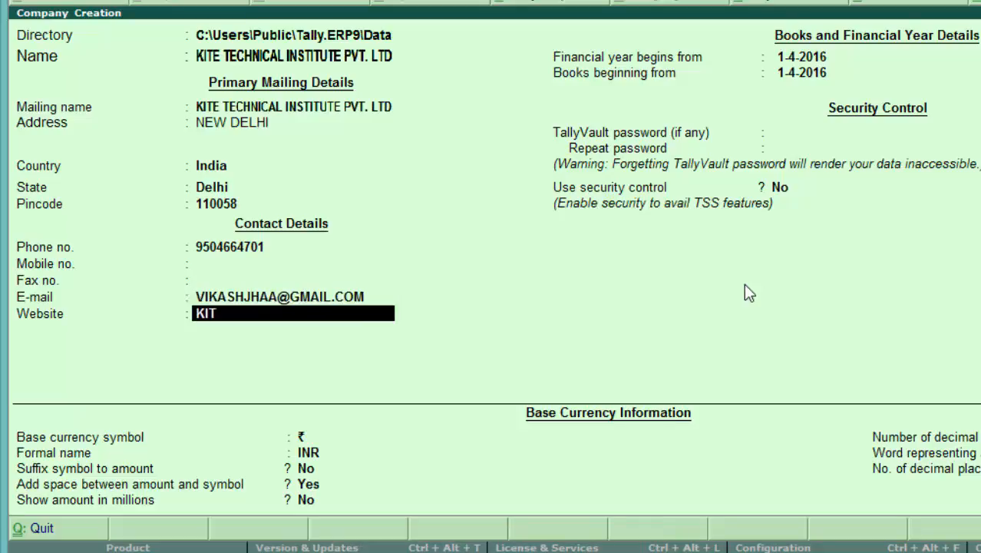
type("EINST.COM")
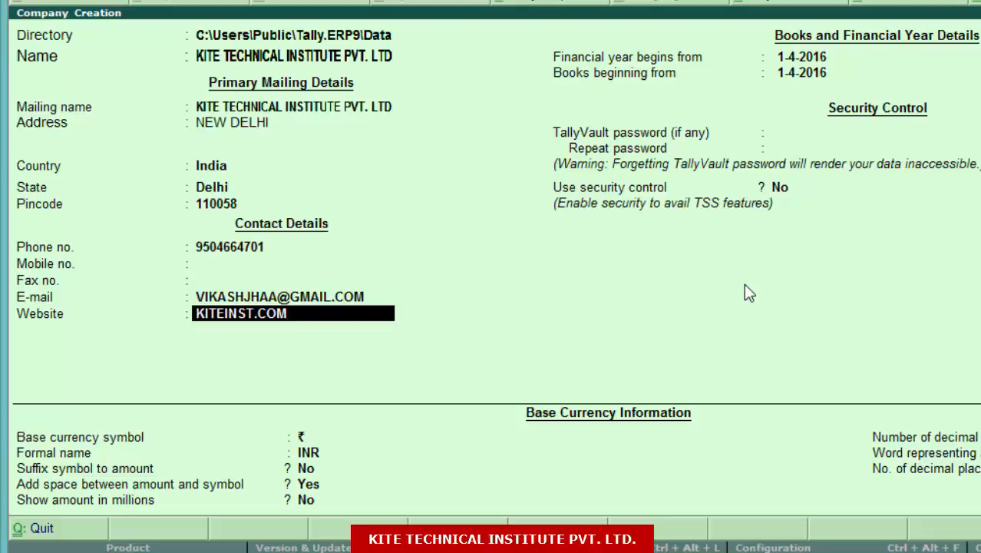
key("Return")
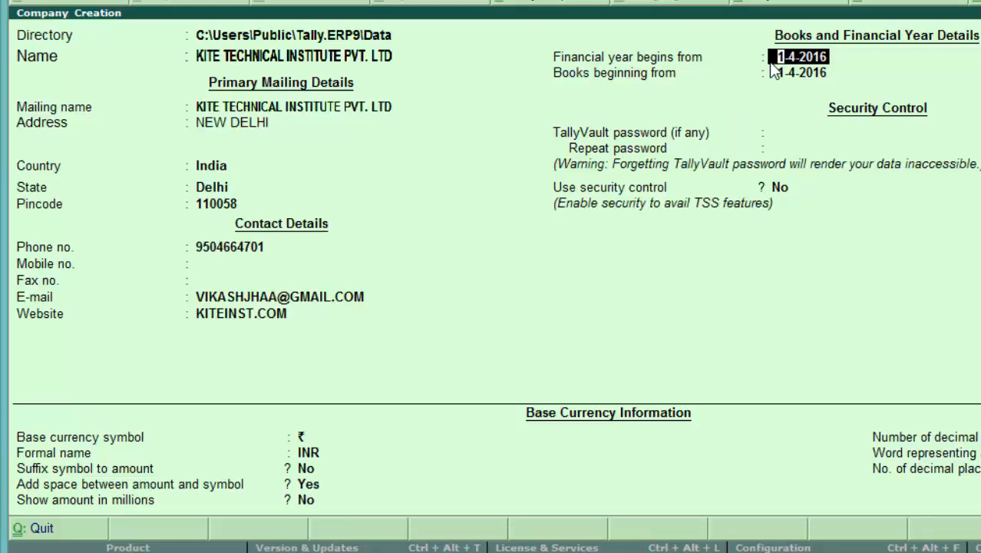
Keep default financial year, no TallyVault, security off and ₹/INR currency, then save the company.
key("Return")
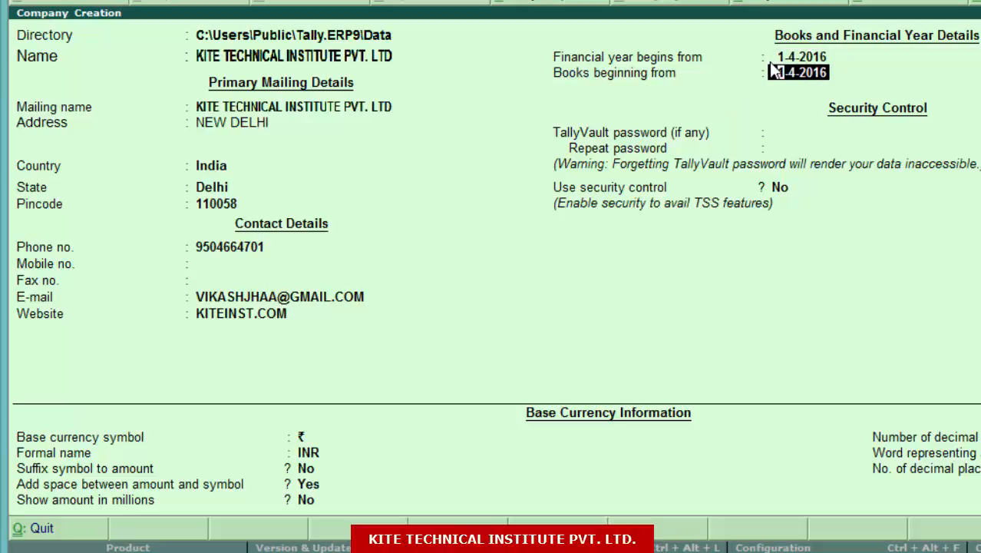
key("Return")
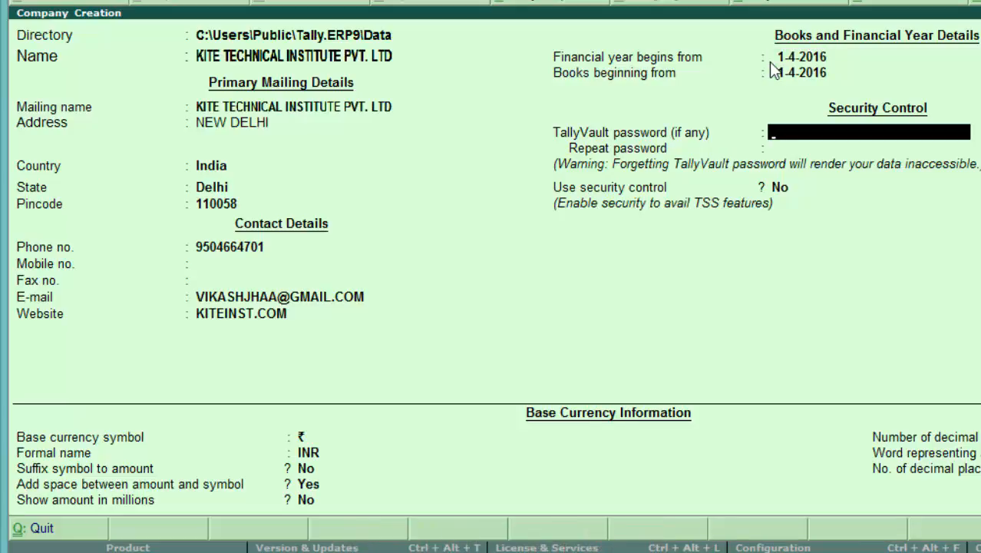
key("Return")
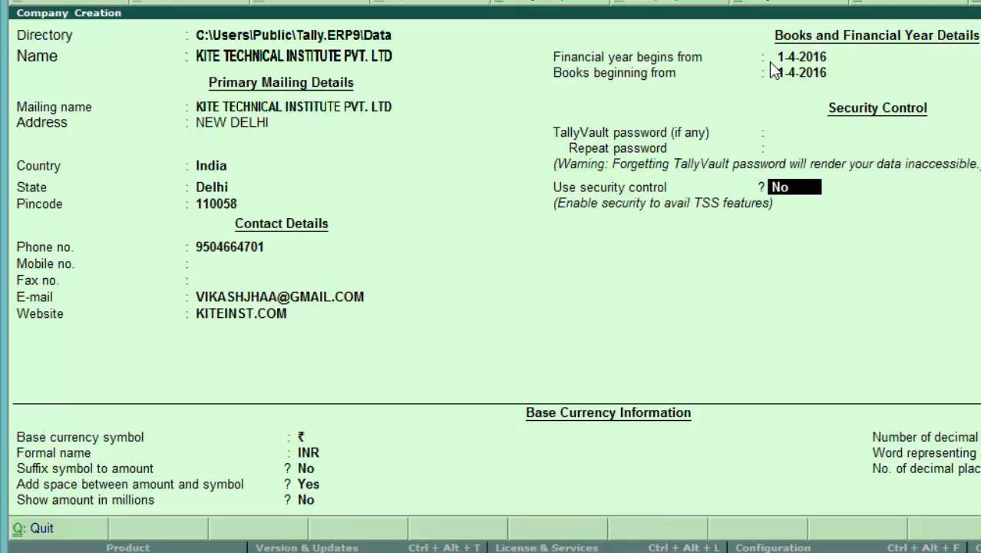
key("Return")
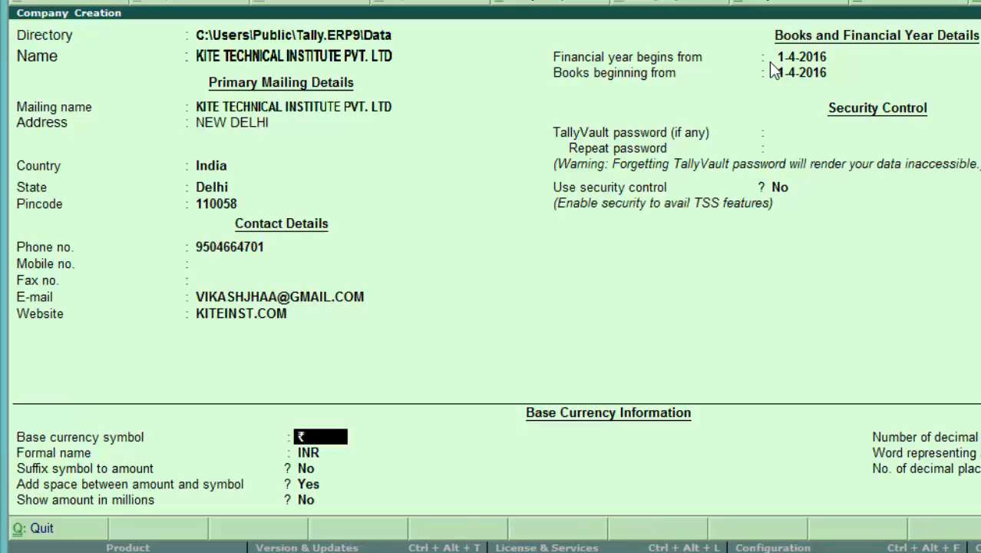
key("Return")
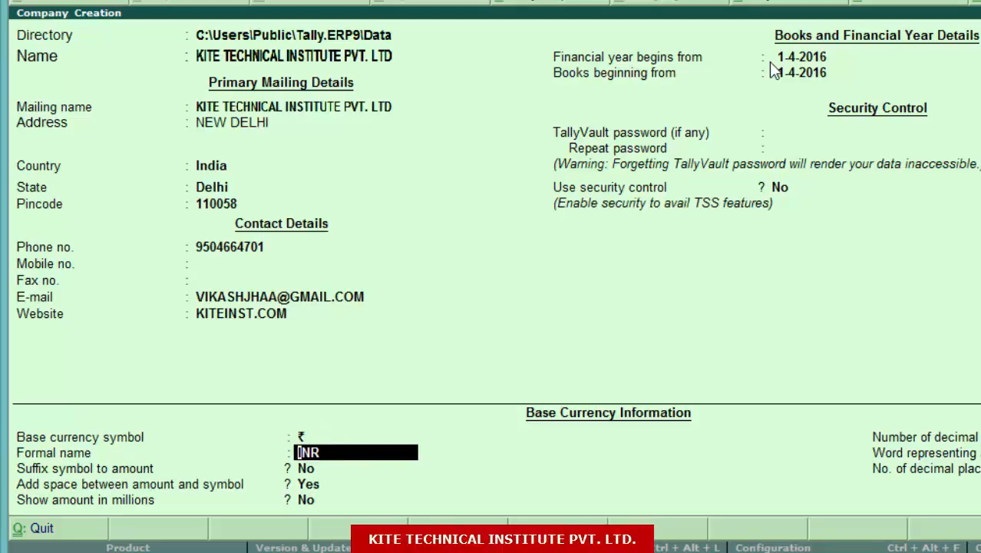
key("Return")
key("Return")
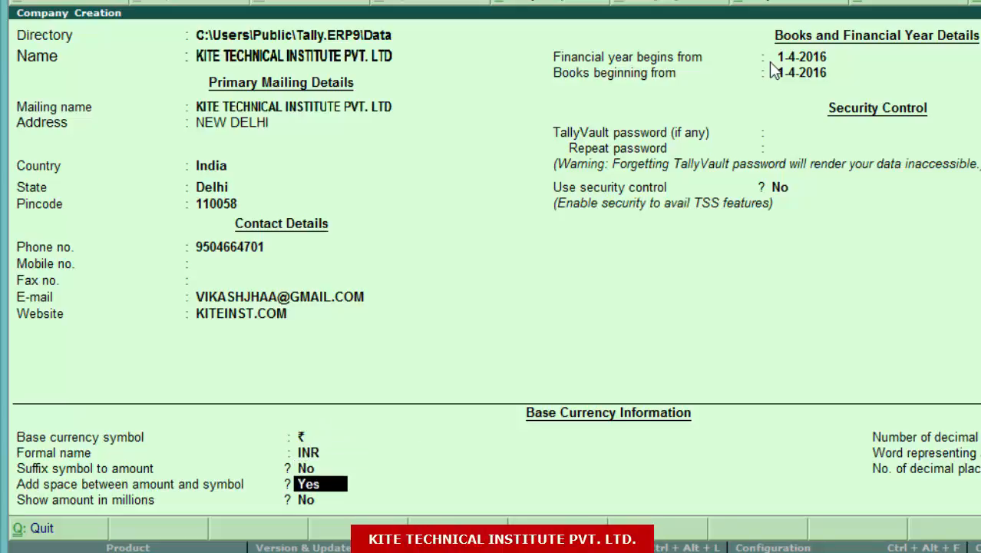
key("Return")
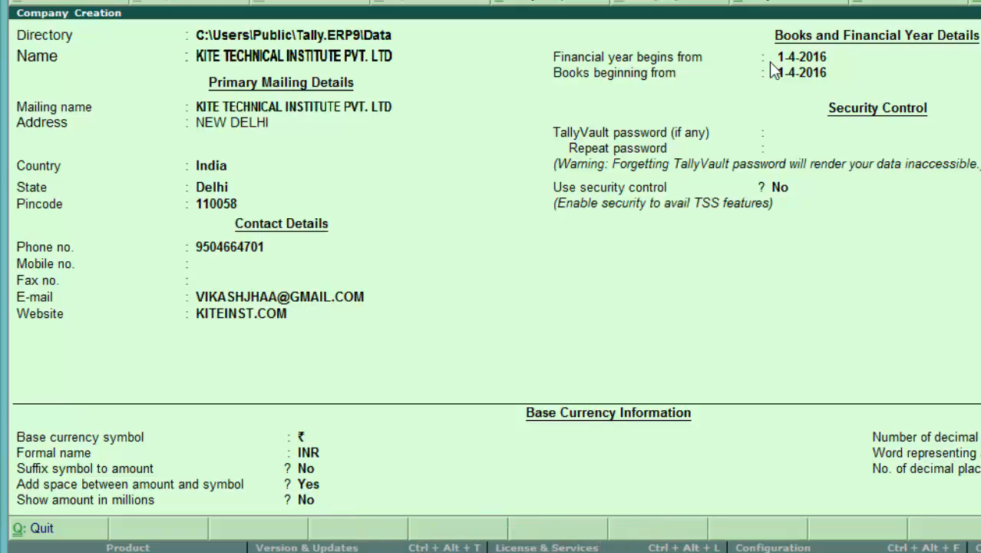
key("ctrl+a")
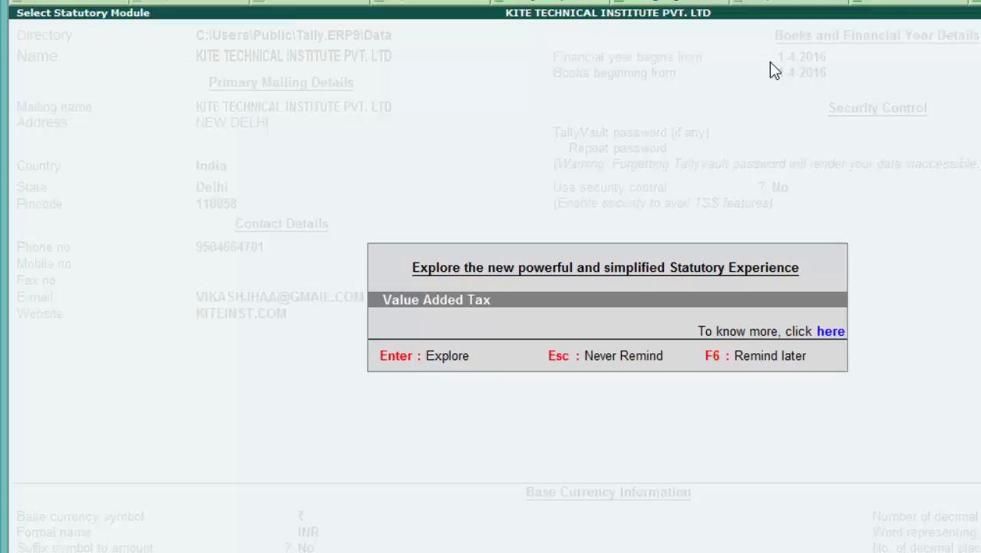
Dismiss the Value Added Tax prompt and close the blank company form, returning to Gateway of Tally.
key("Escape")
key("Return")
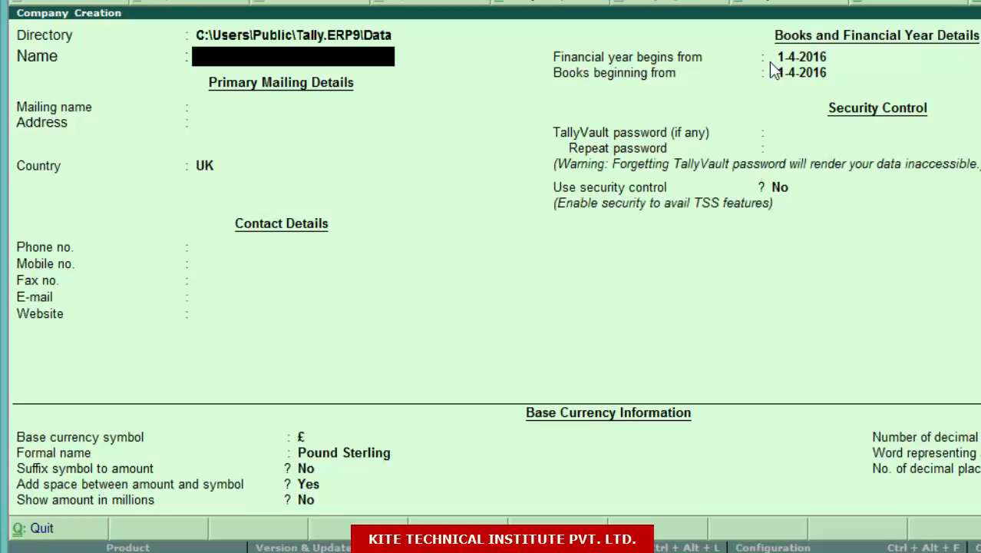
key("Escape")
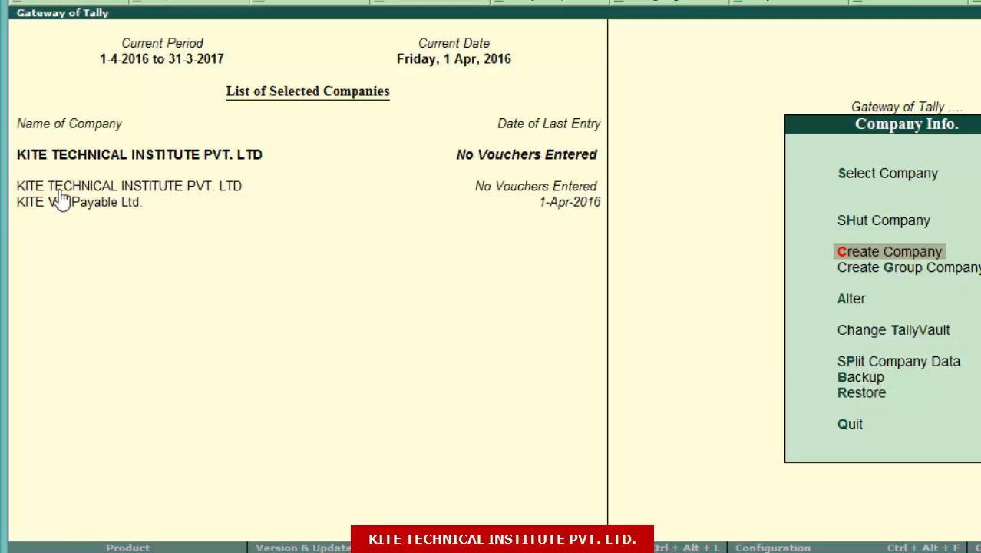
Shut KITE Vat Payable Ltd. from the Company Info. menu's Shut Company list.
key("Up")
key("Up")
key("Down")
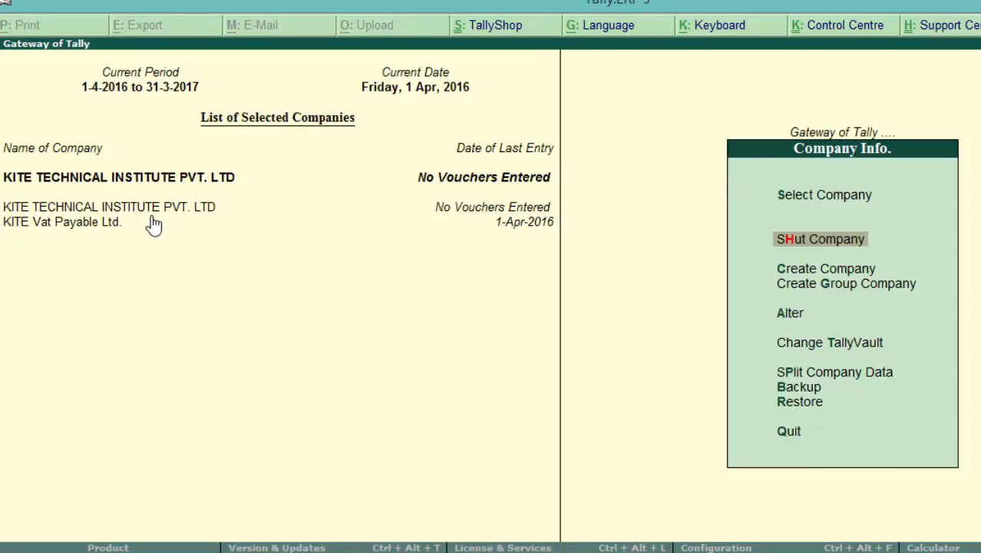
key("Return")
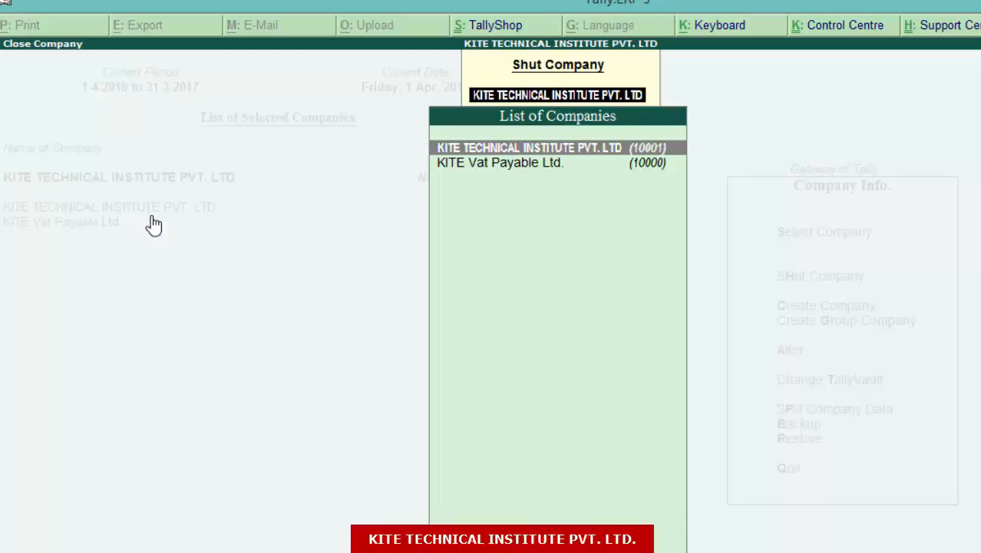
key("Down")
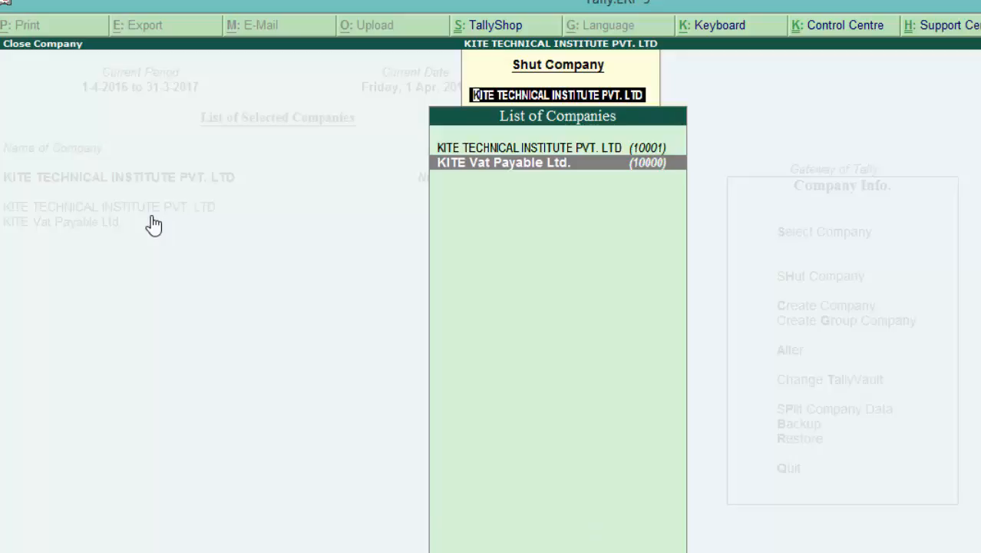
key("Return")
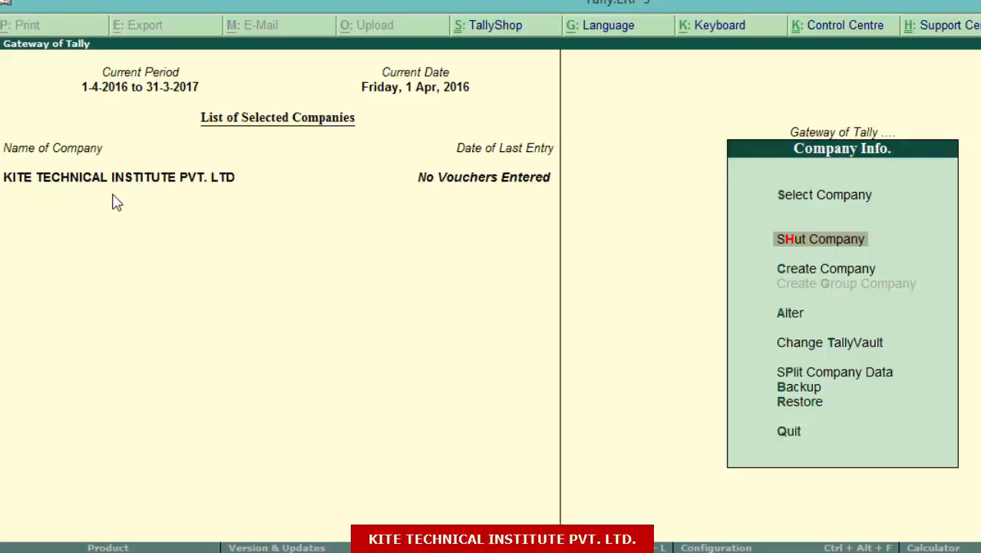
key("Down")
key("Down")
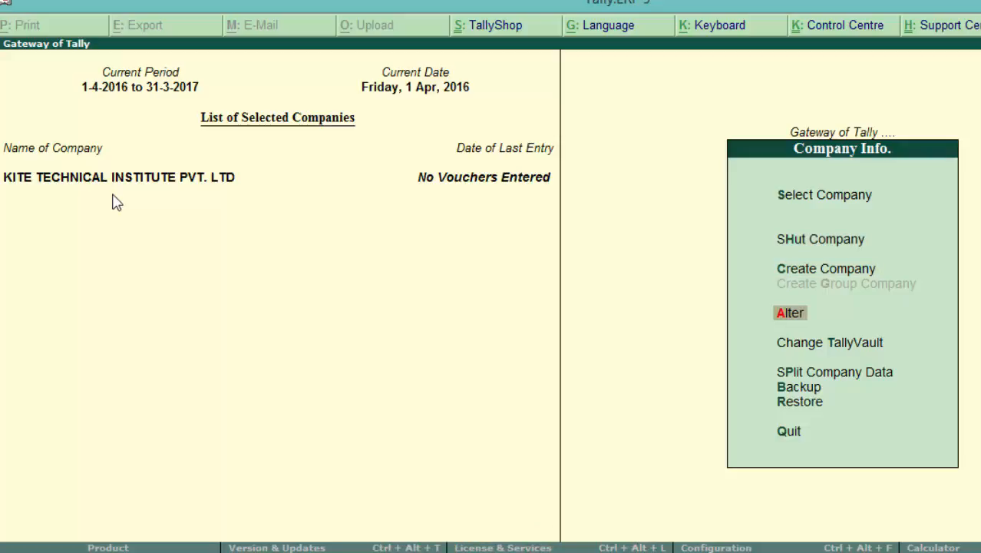
Open Company Alteration for KITE TECHNICAL INSTITUTE PVT. LTD and return to its Name field.
key("Return")
key("Return")
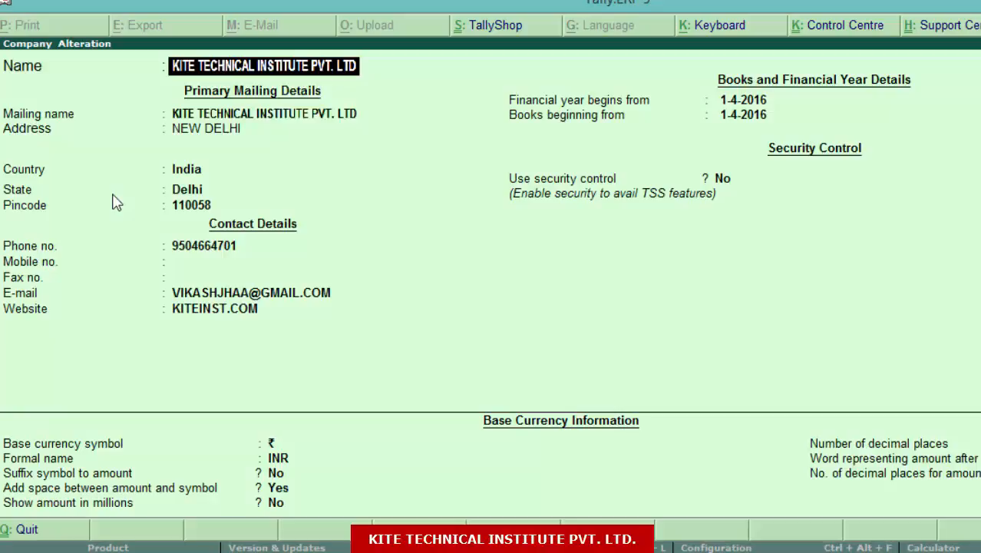
key("Return")
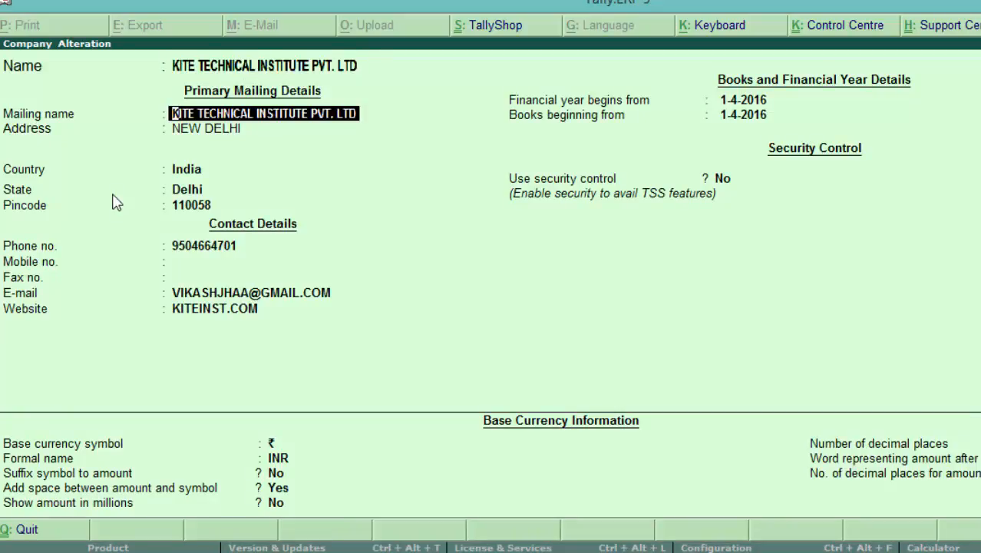
key("Return")
key("Return")
key("Return")
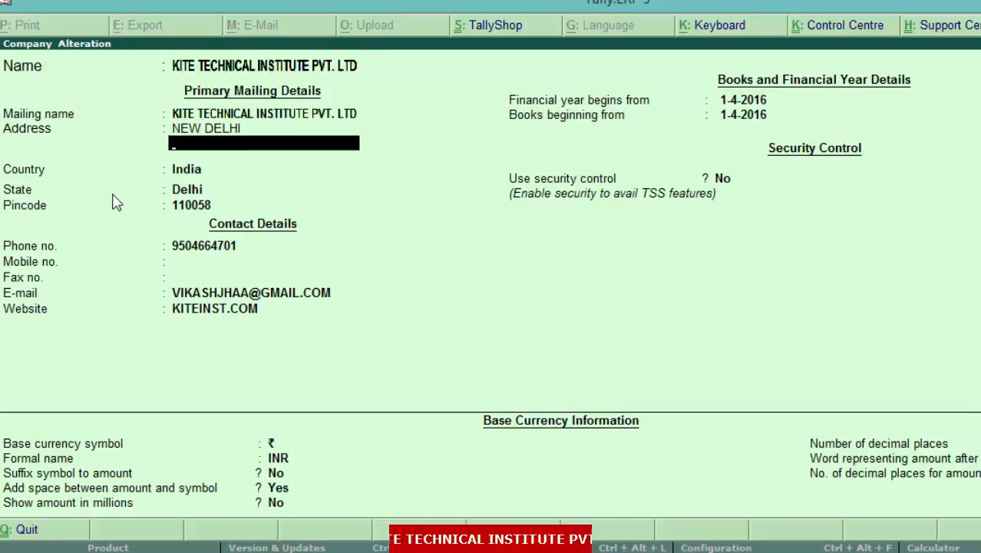
key("Return")
key("Return")
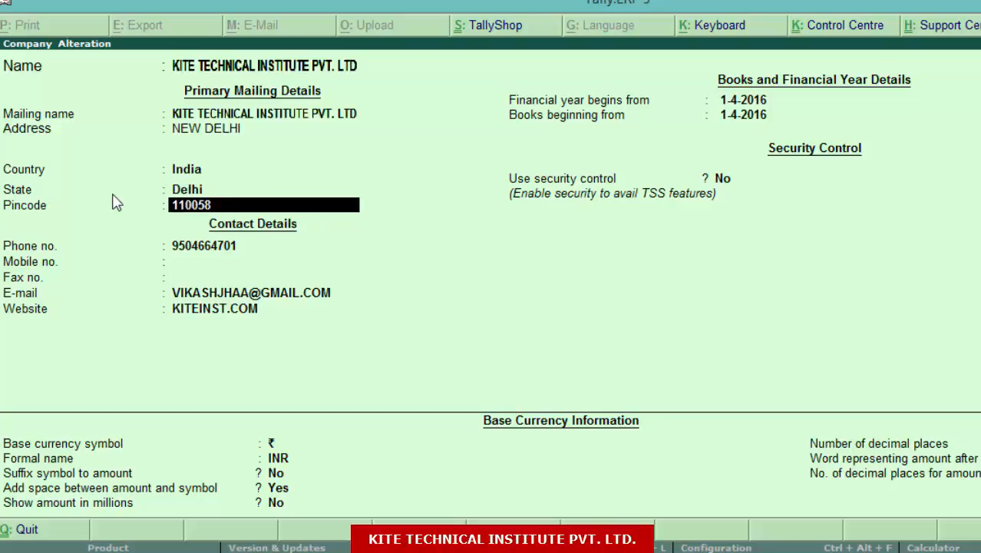
left_click(254, 66)
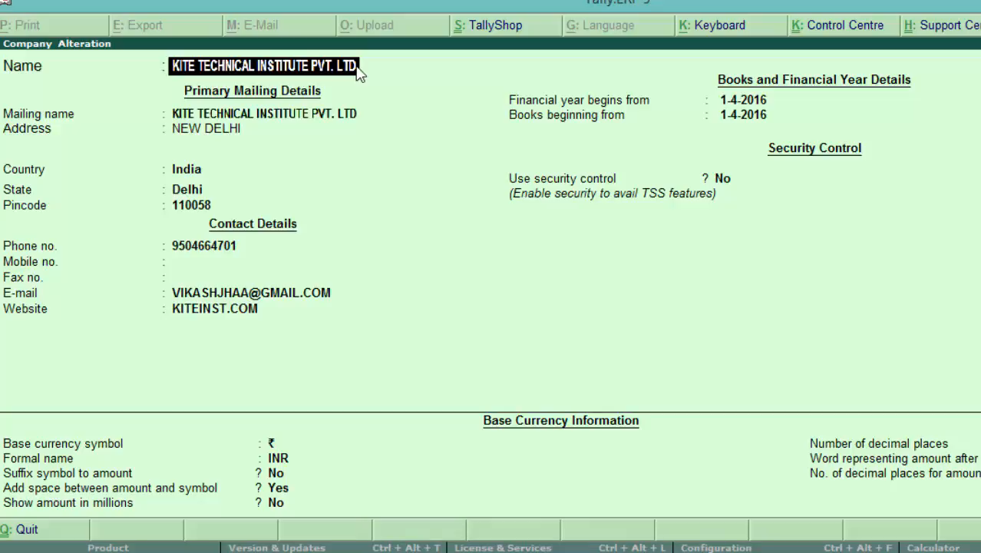
Delete PVT. LTD from the name, leaving KITE TECHNICAL INSTITUTE, save, and reload the company.
key("BackSpace")
key("BackSpace")
key("BackSpace")
key("BackSpace")
key("BackSpace")
key("BackSpace")
key("BackSpace")
key("BackSpace")
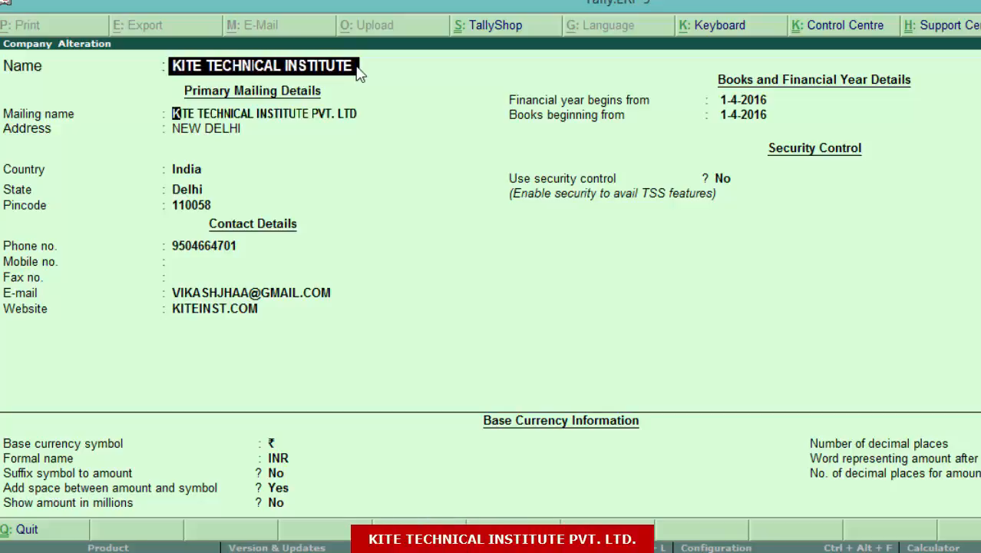
key("Return")
key("Return")
key("Return")
key("Return")
key("Return")
key("Return")
key("Return")
key("Return")
key("Return")
key("Return")
key("Return")
key("Return")
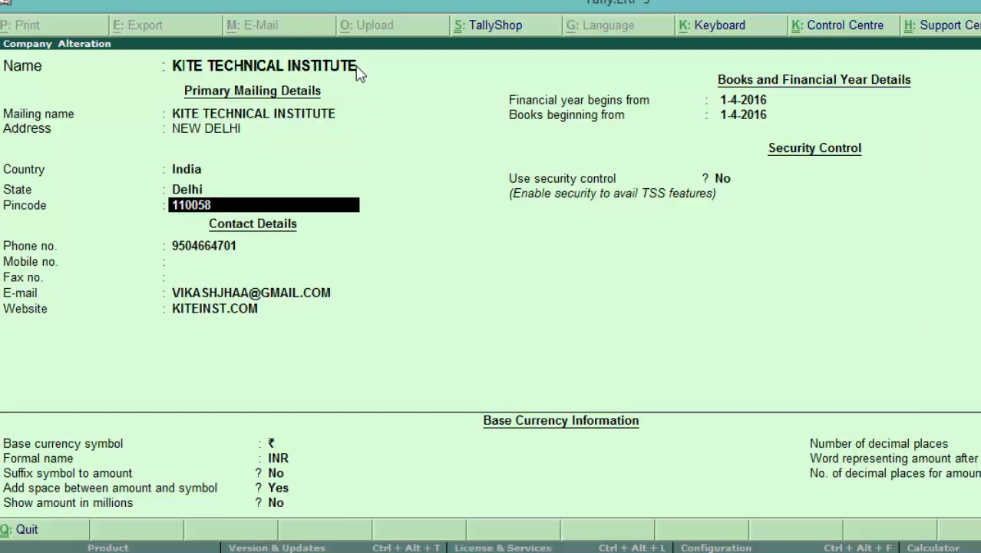
key("Return")
key("Return")
key("Return")
key("Return")
key("Return")
key("Return")
key("Return")
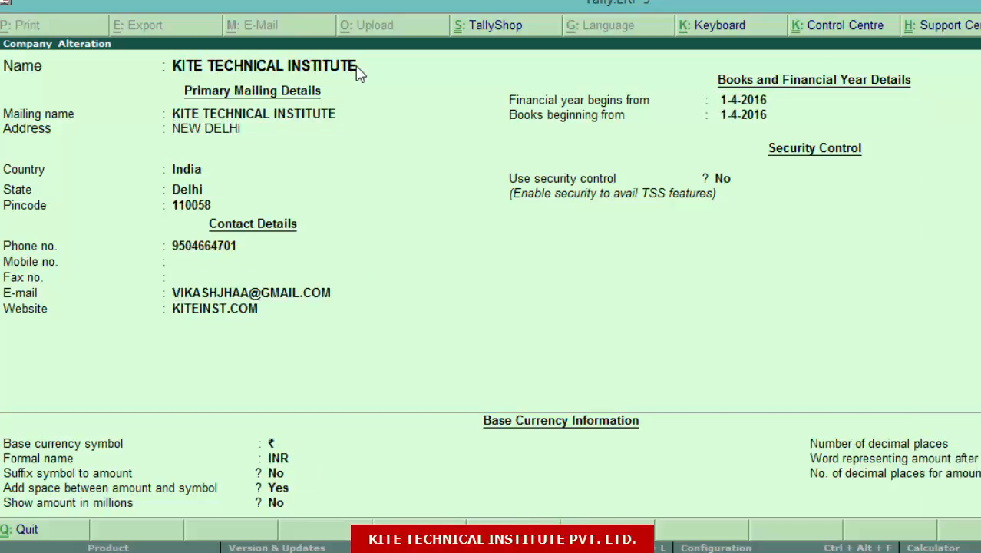
key("Return")
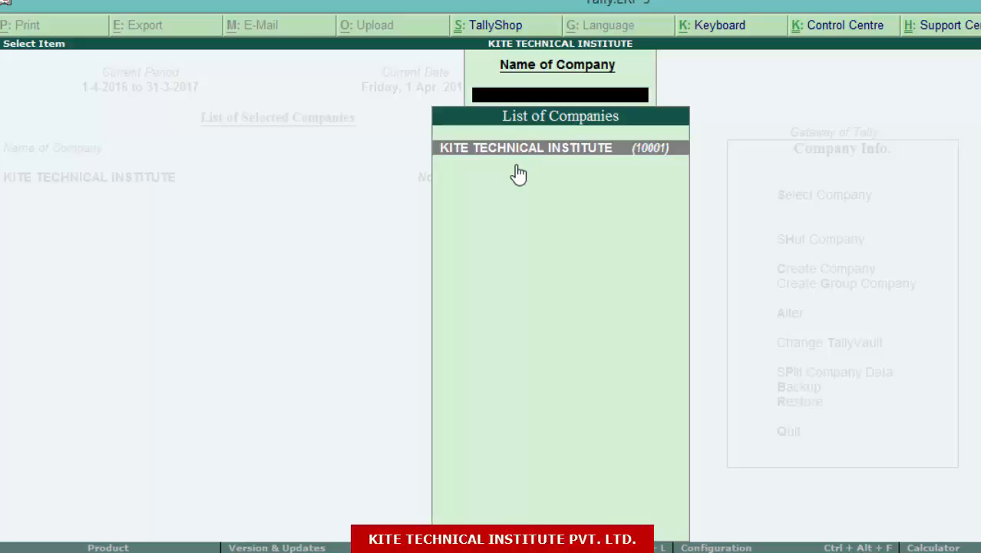
key("Return")
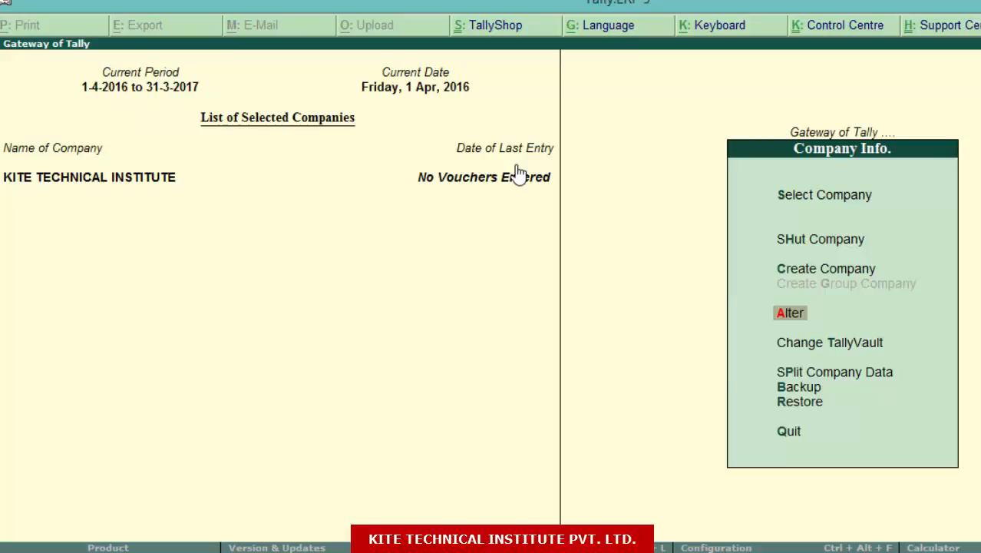